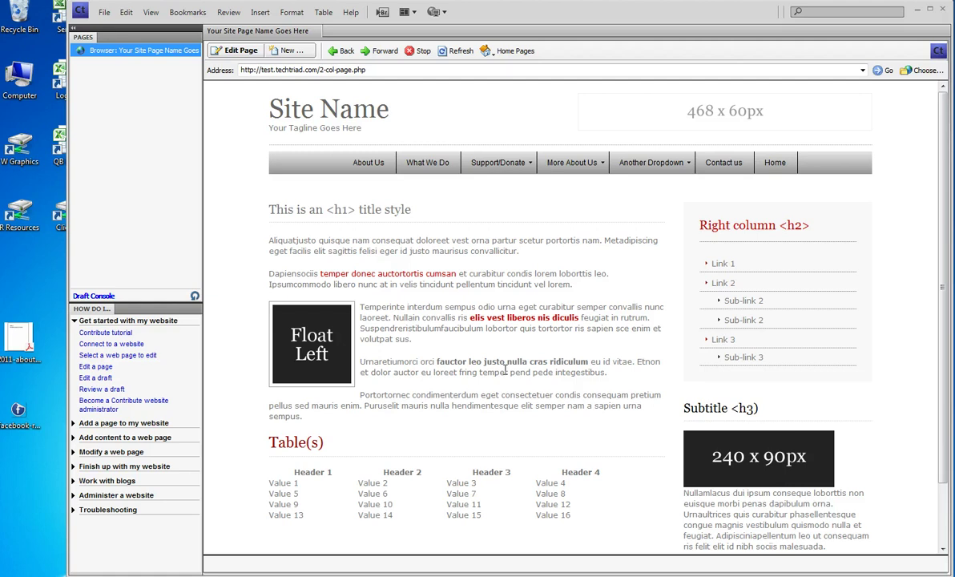
Go to the site's About Us page and open it for editing.
left_click(22, 347)
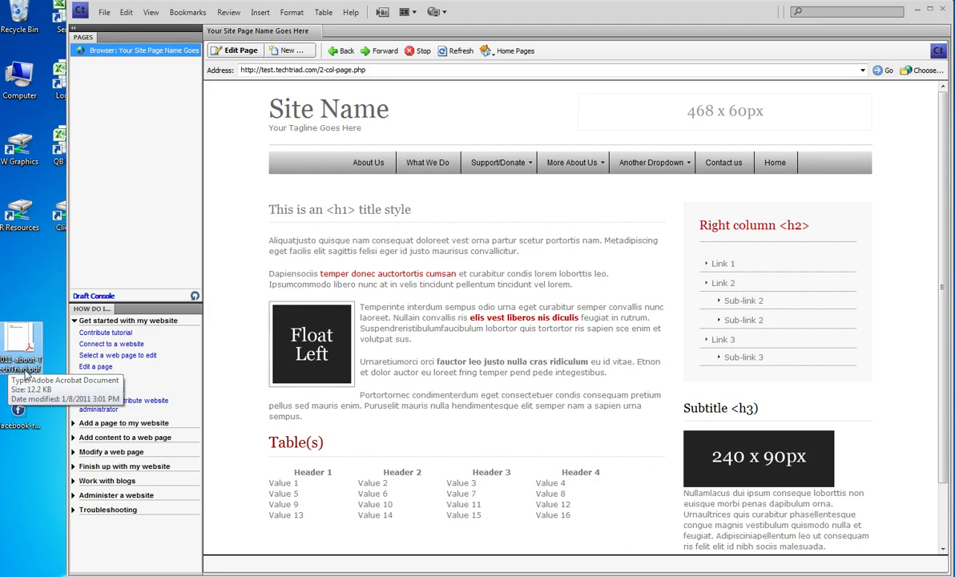
left_click(36, 301)
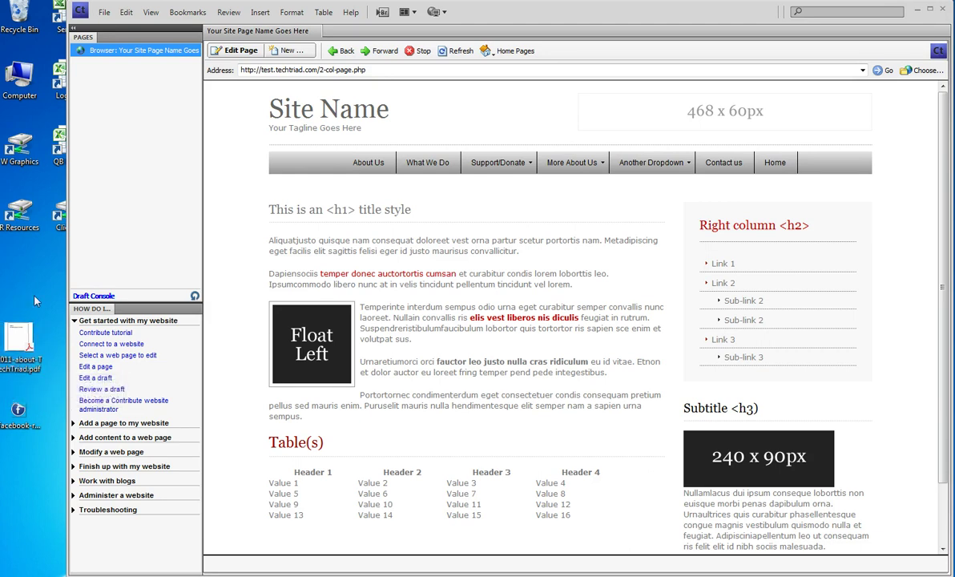
left_click(368, 169)
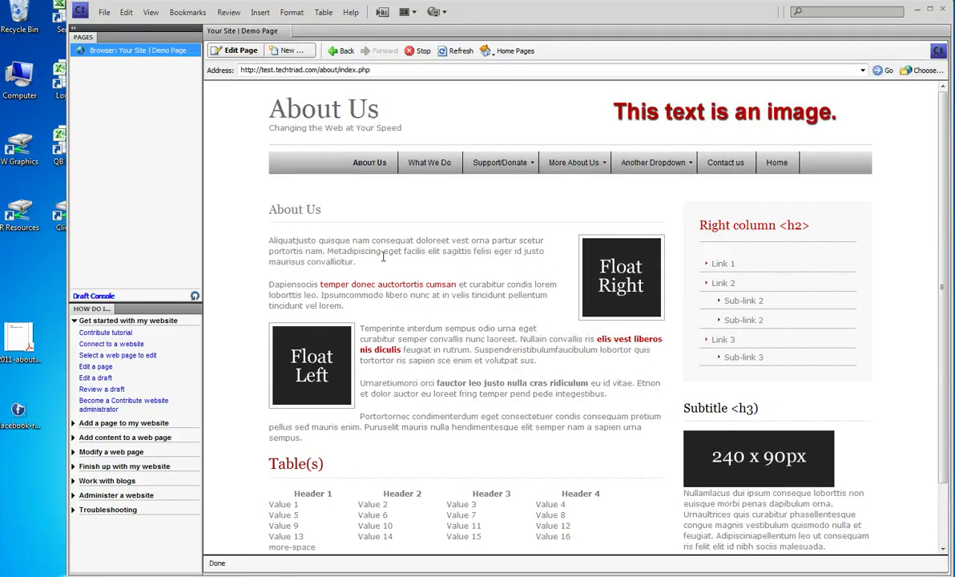
key("ctrl+a")
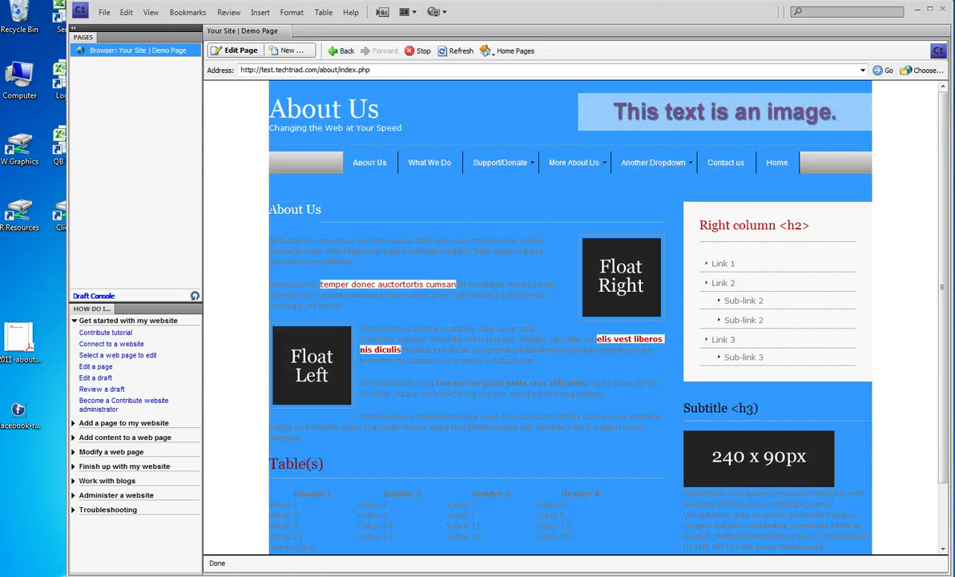
left_click_drag(260, 209, 324, 210)
left_click(400, 227)
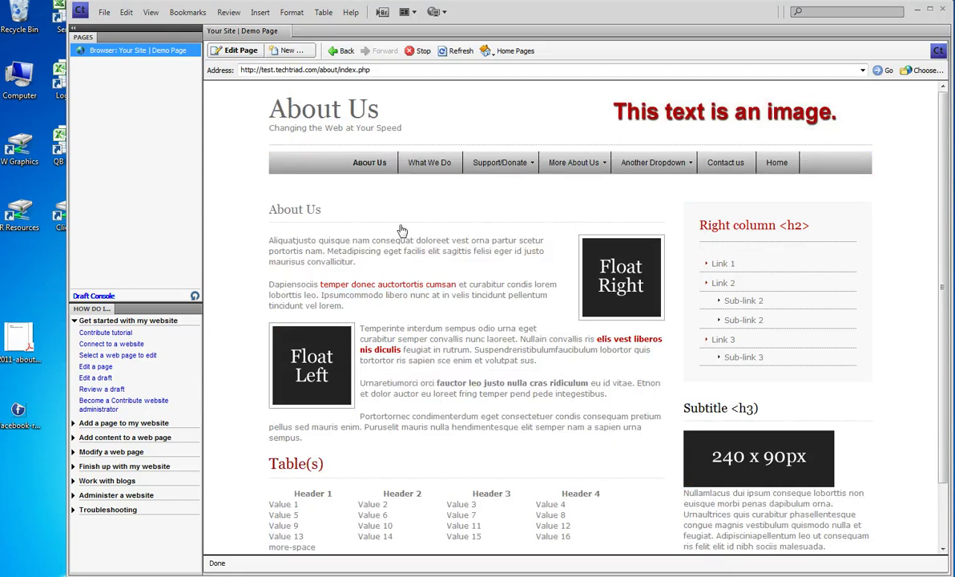
left_click(234, 51)
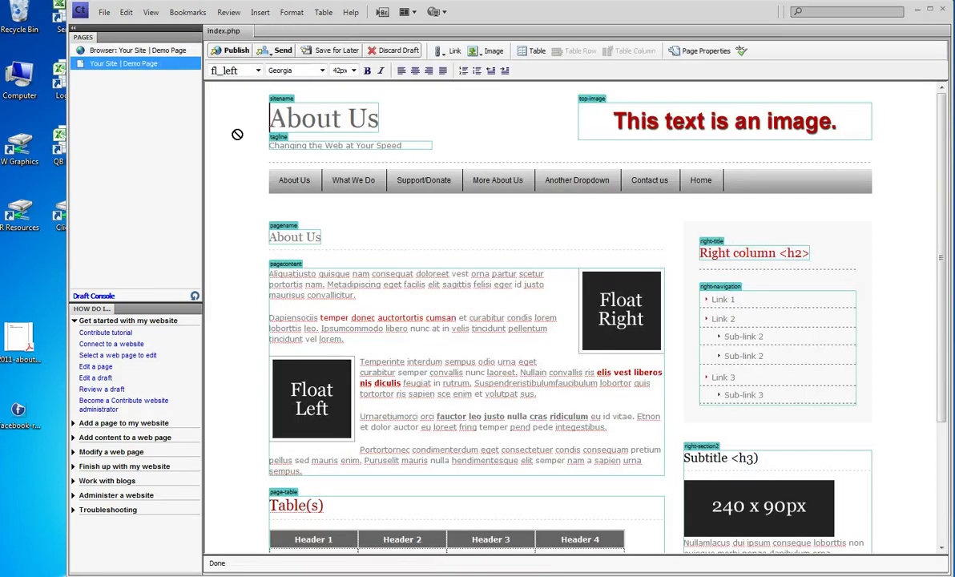
Start publishing a file from the computer and choose 2011-about-TechTriad.pdf from the Desktop.
left_click(103, 13)
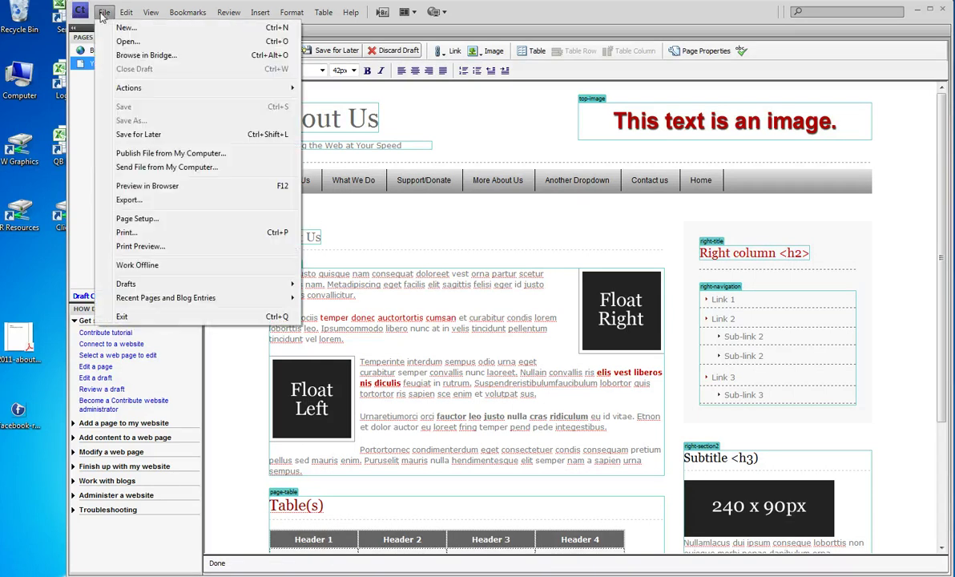
left_click(140, 155)
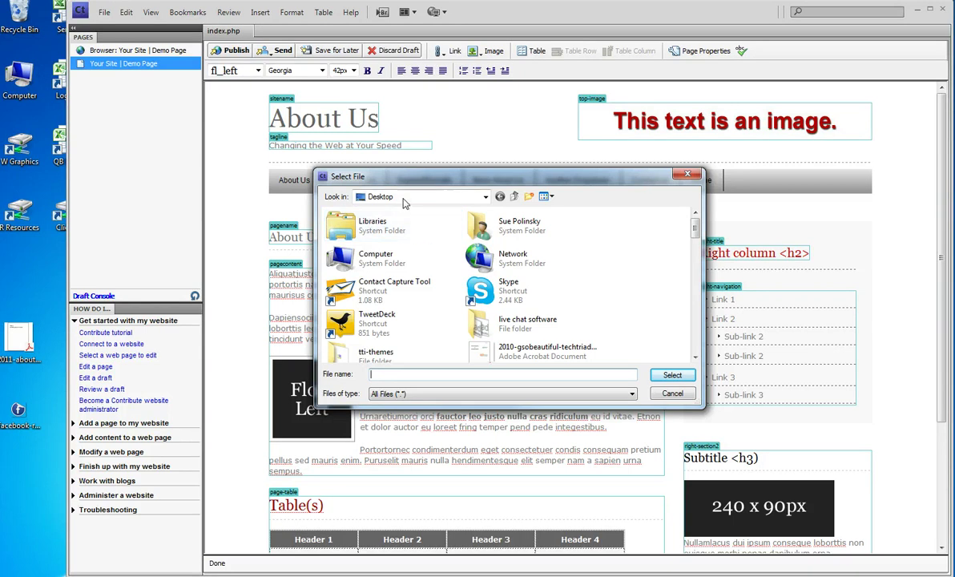
left_click(378, 196)
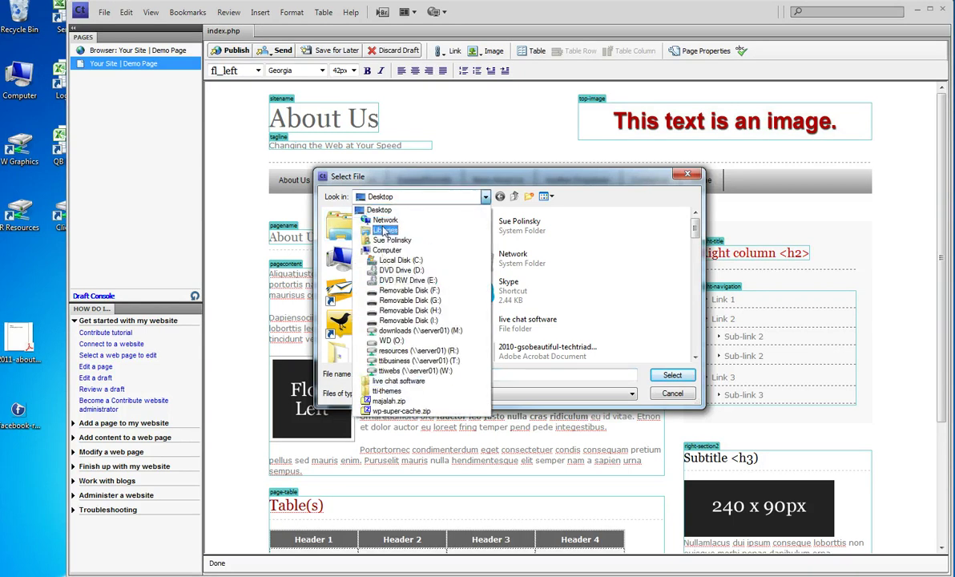
left_click(379, 209)
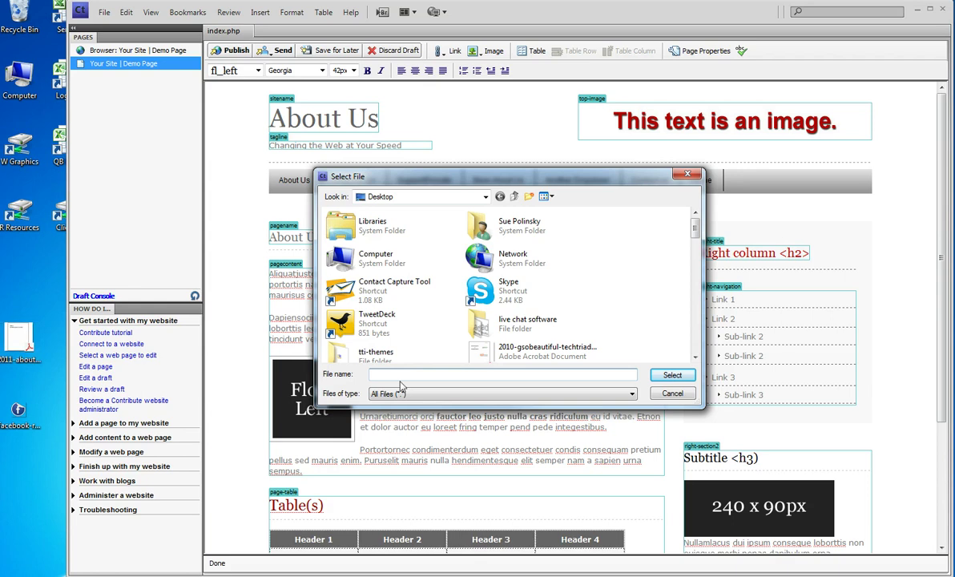
type("201")
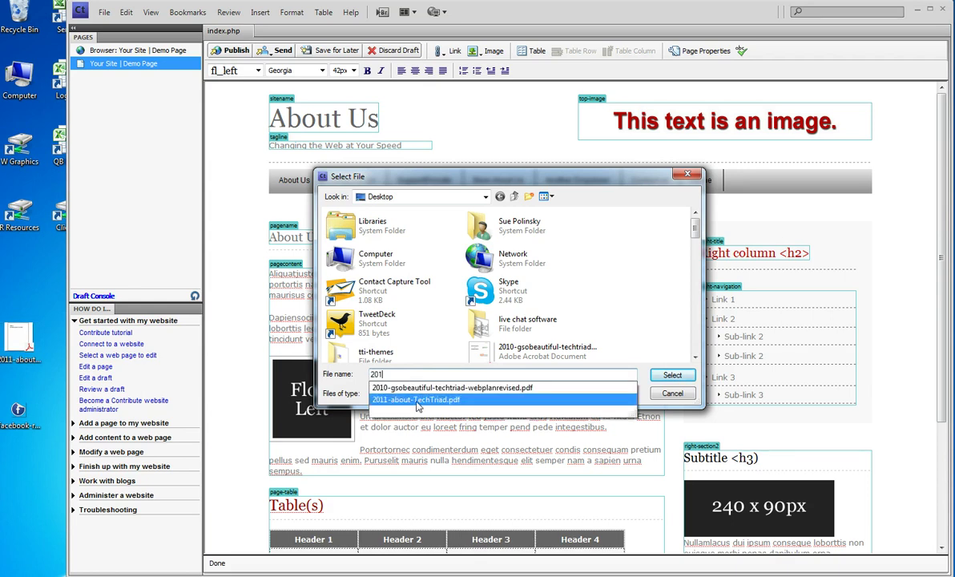
left_click(415, 400)
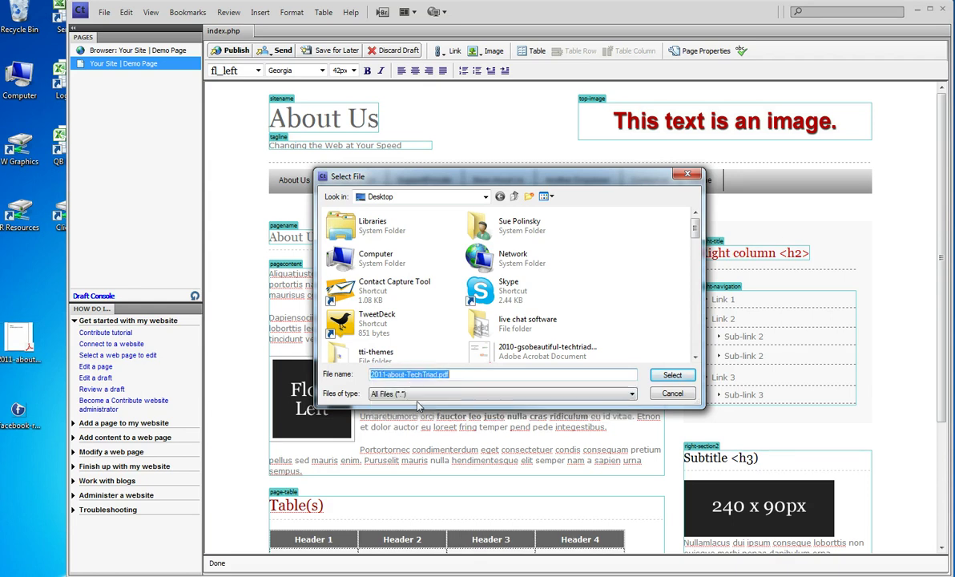
left_click(471, 375)
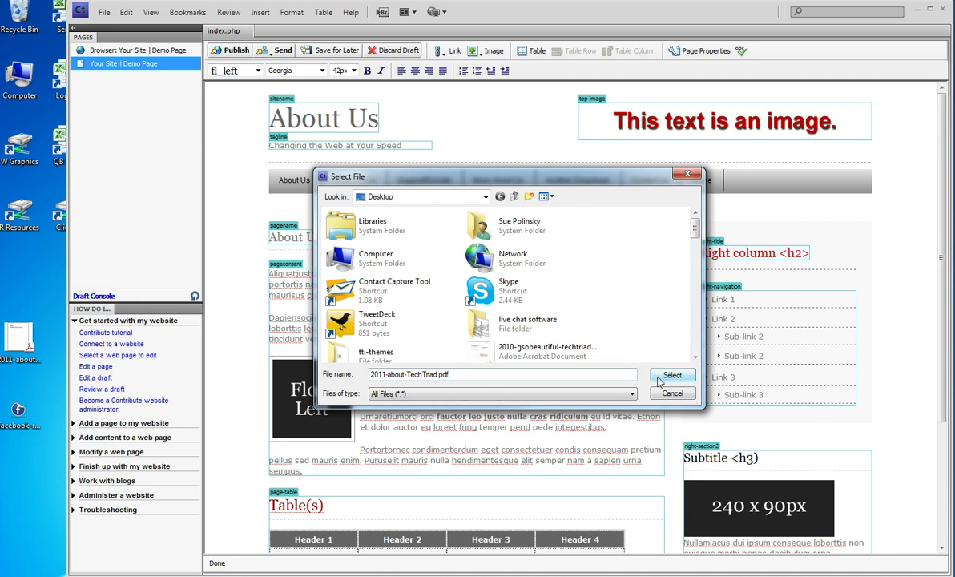
key("Return")
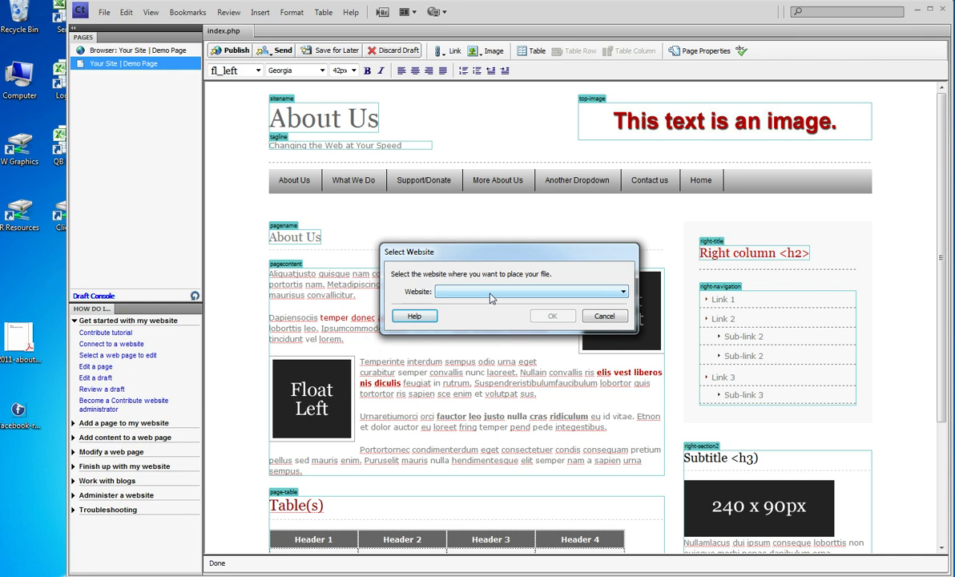
Choose TechTriad Contribute Training Test Site as the website that receives the file.
left_click(491, 298)
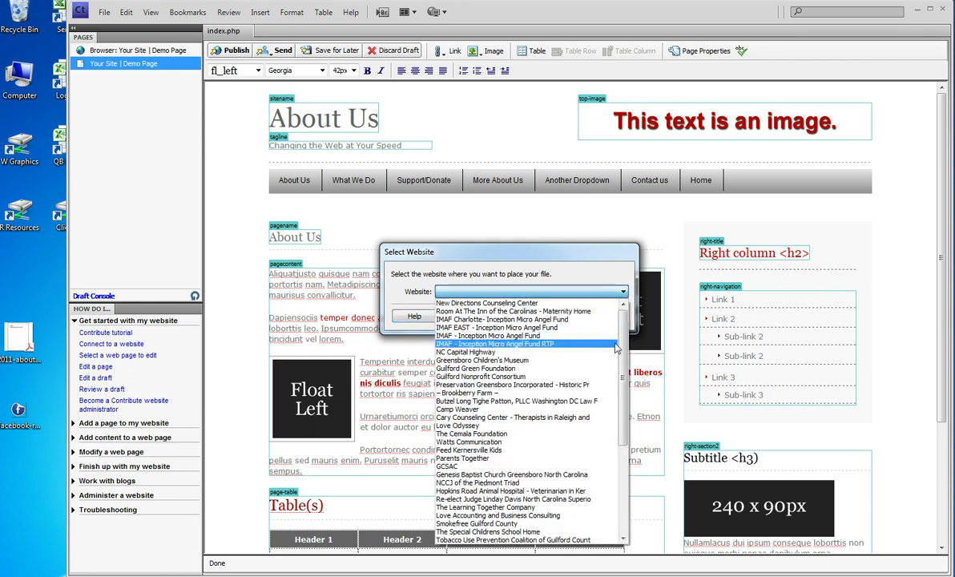
scroll(618, 460, "down", 10)
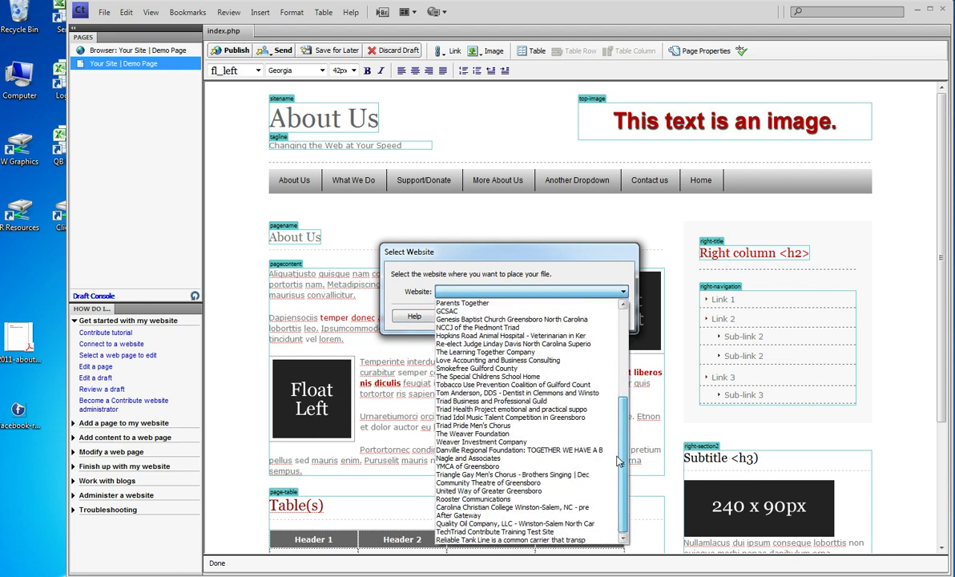
left_click(495, 531)
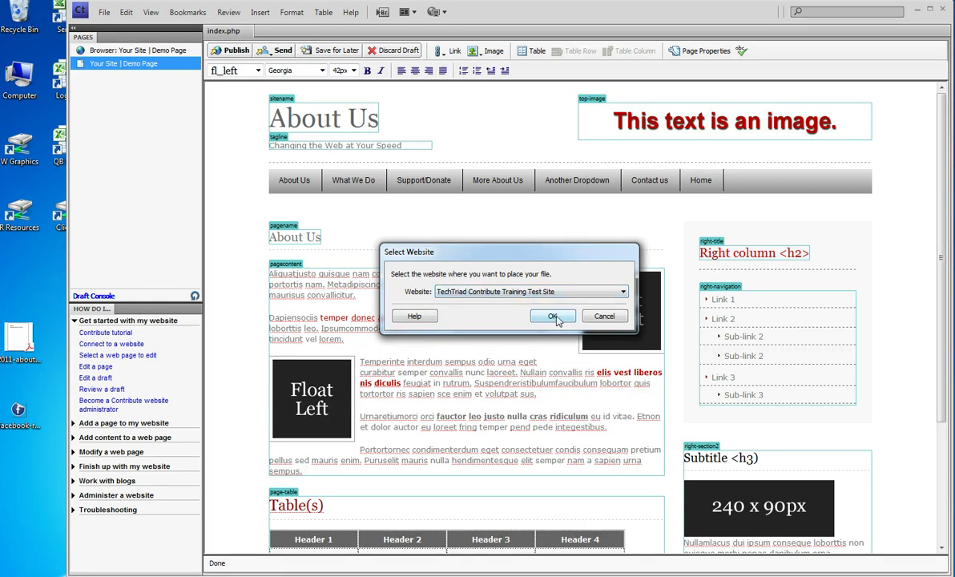
left_click(551, 317)
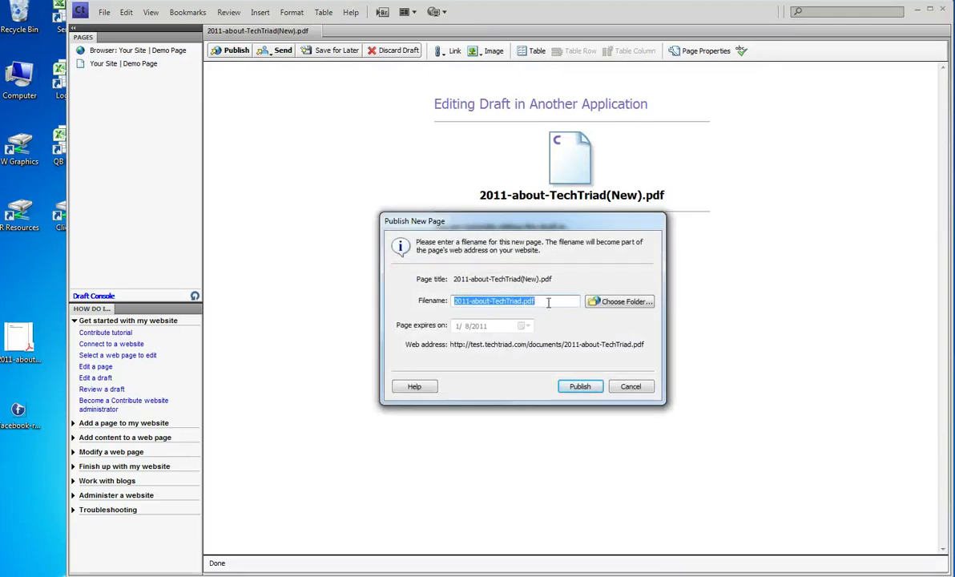
Examine the individual parts of the filename proposed for the new PDF page.
left_click_drag(548, 302, 426, 310)
left_click(543, 300)
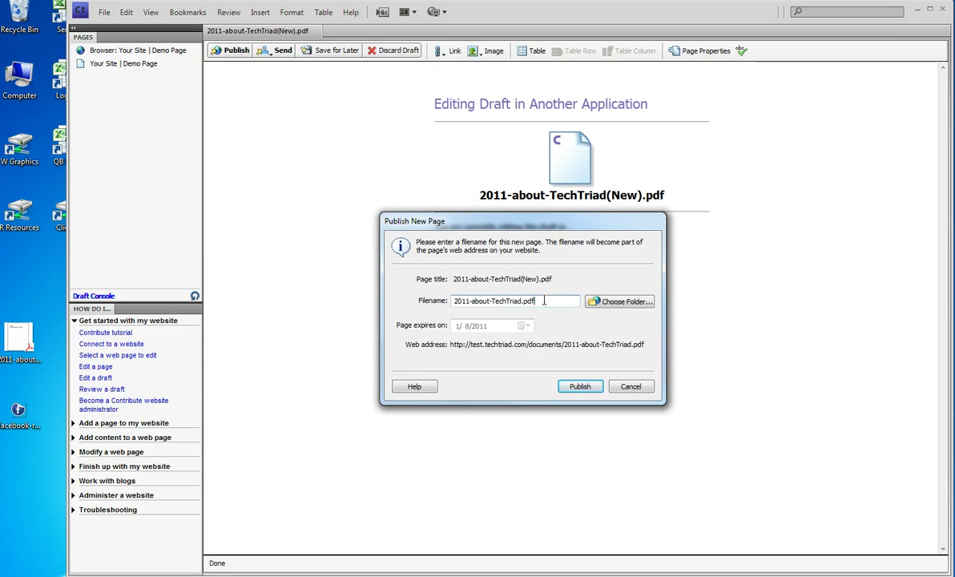
left_click_drag(454, 301, 473, 302)
left_click(472, 301)
left_click_drag(472, 301, 480, 302)
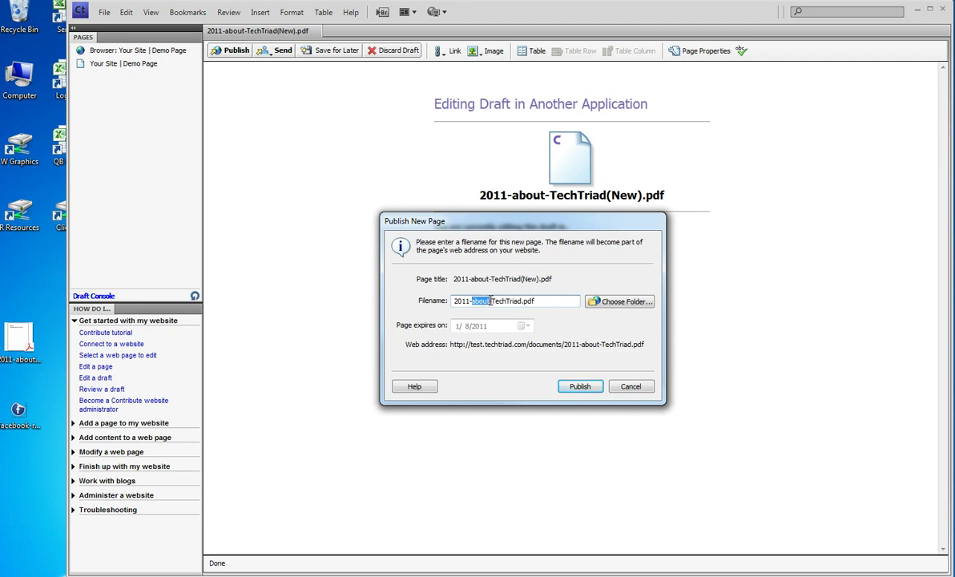
left_click(470, 302)
left_click(483, 301)
Browse the publishing destination from the website root into the about folder.
left_click(640, 308)
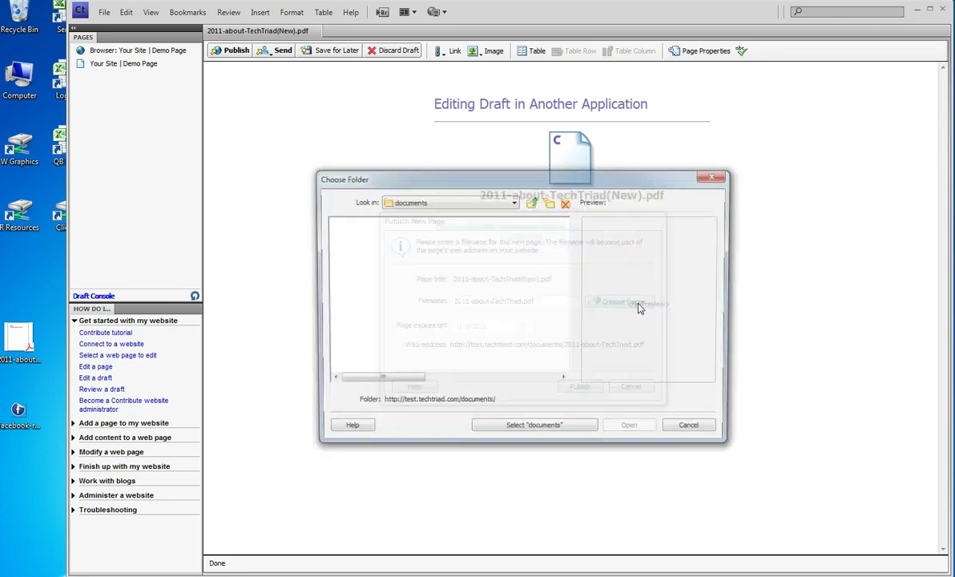
left_click(465, 206)
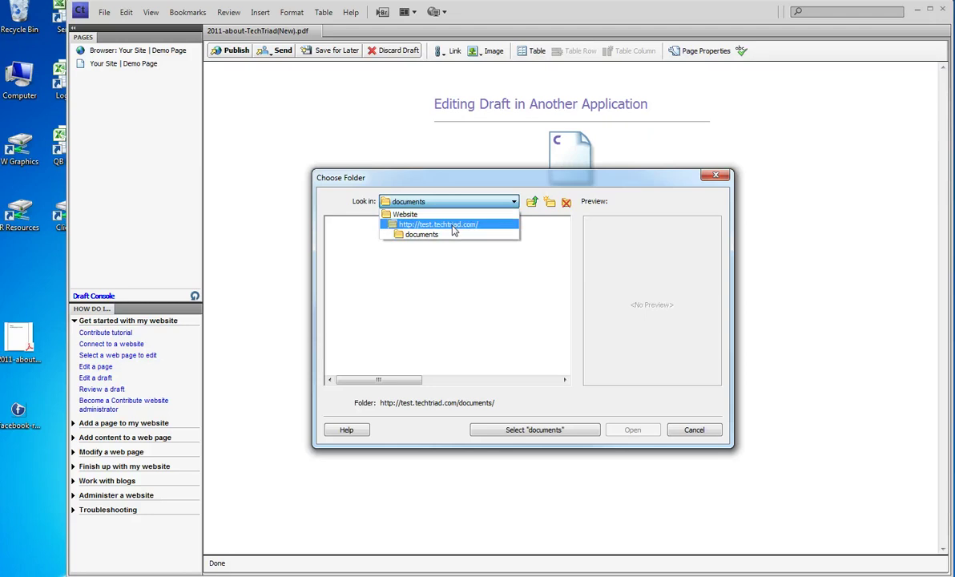
left_click(453, 228)
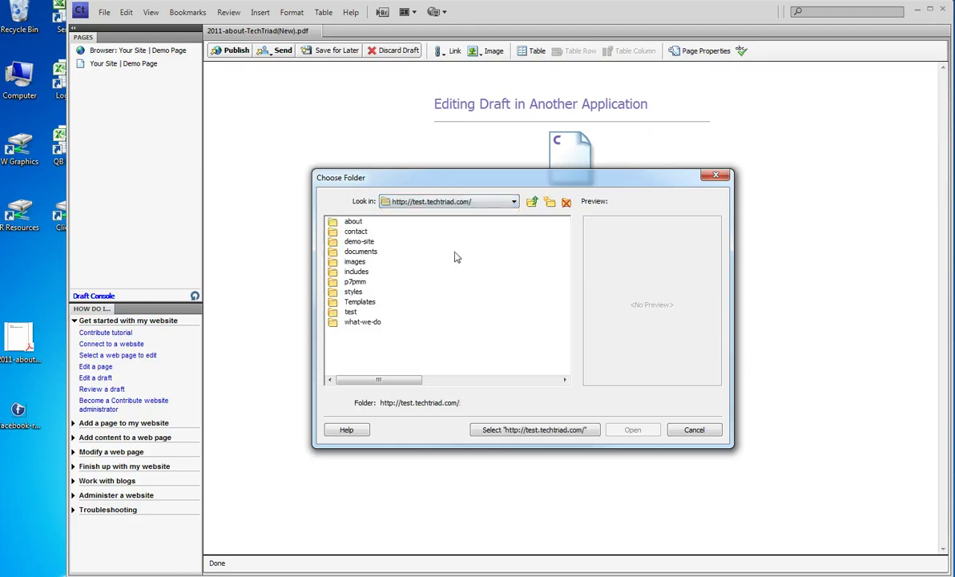
left_click(351, 224)
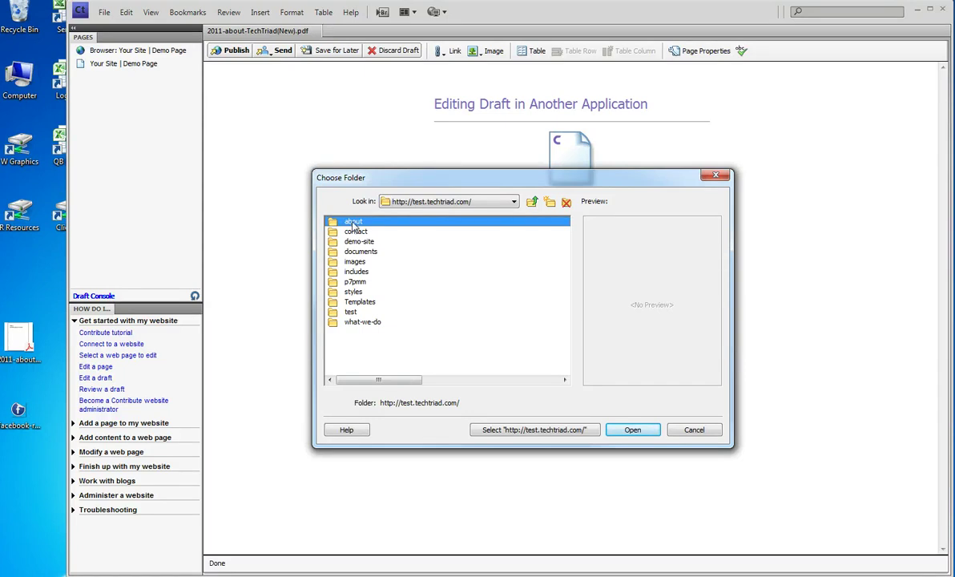
double_click(352, 223)
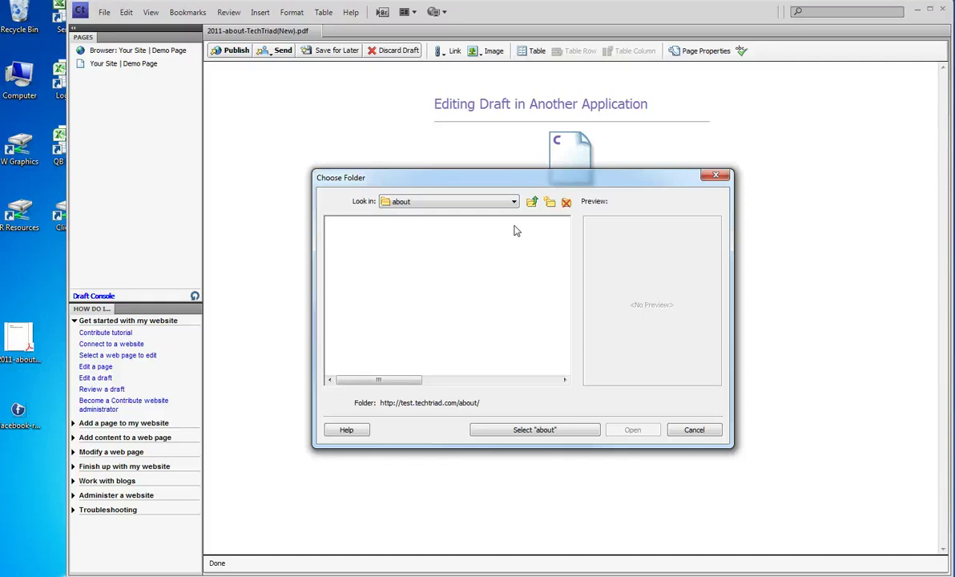
Create a folder named documents inside the about folder and check its place in the site's folder hierarchy.
left_click(549, 203)
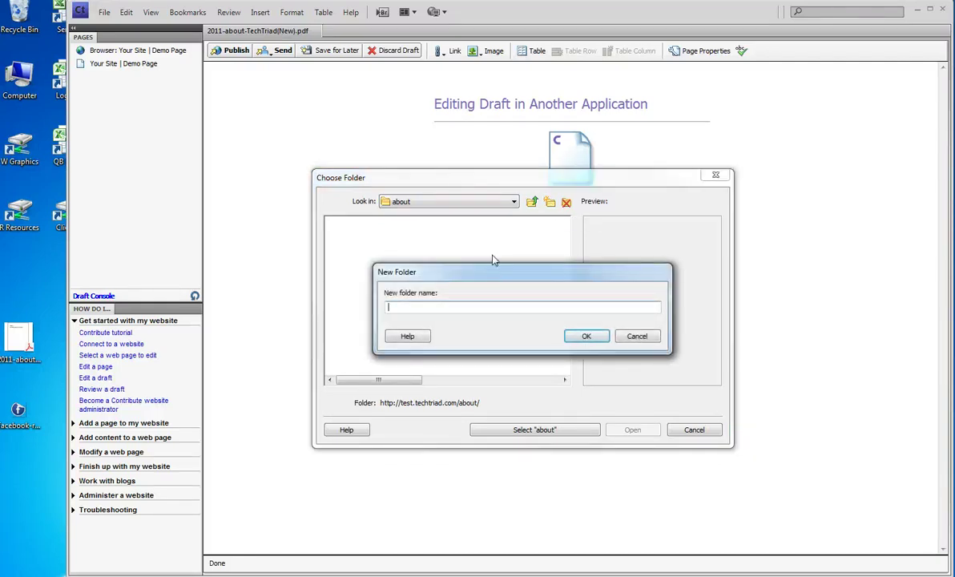
type("documents")
left_click(585, 336)
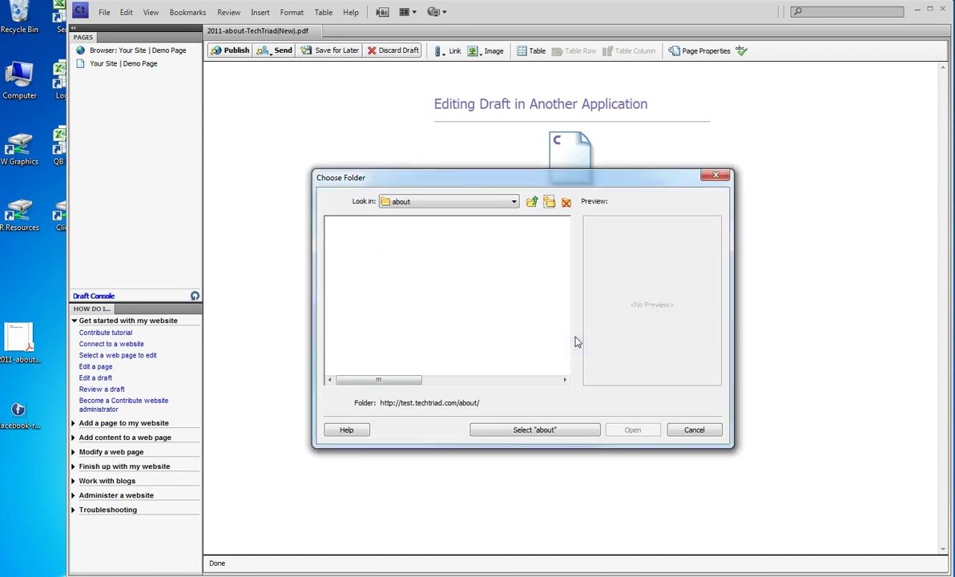
left_click(405, 204)
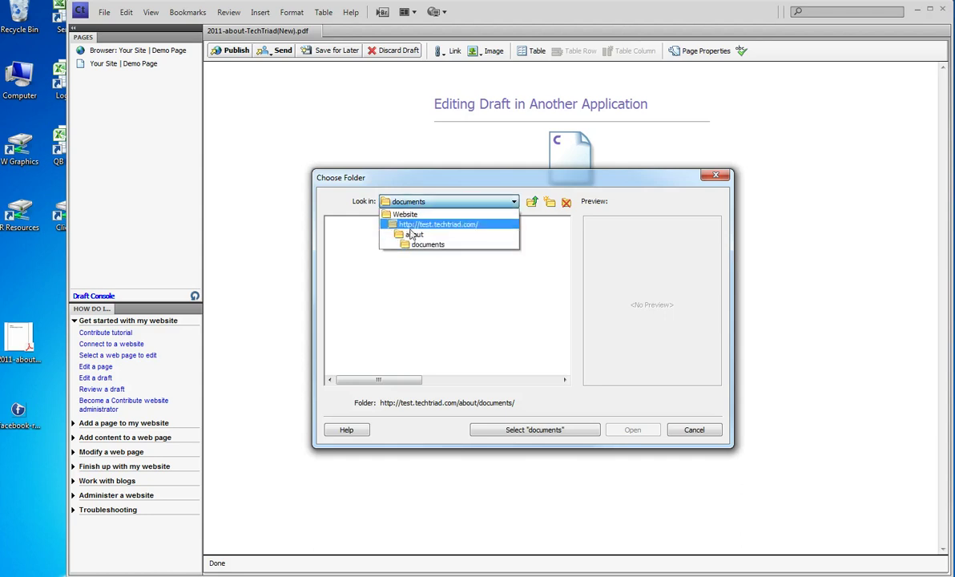
left_click(435, 277)
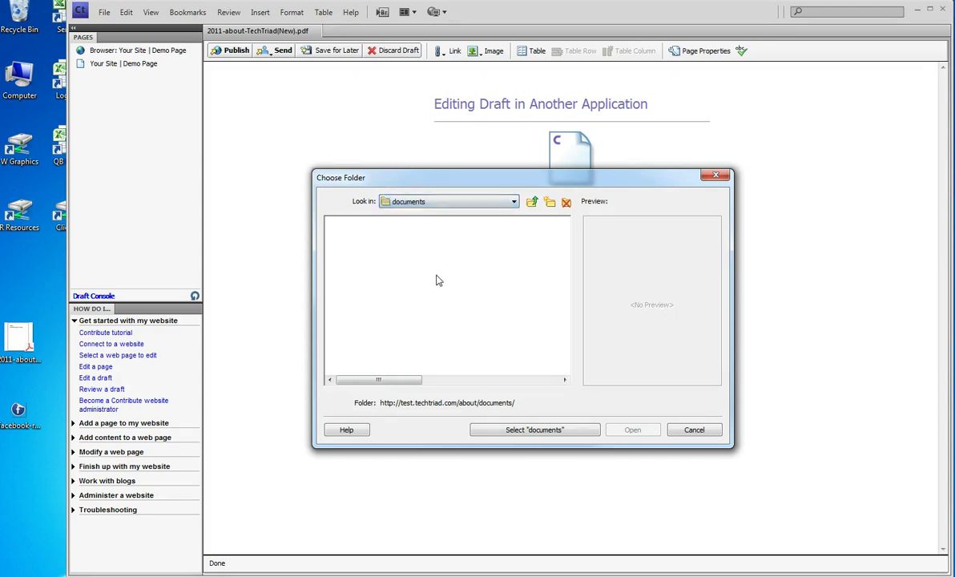
Select the new documents folder as the destination and publish the PDF to the website.
left_click(495, 433)
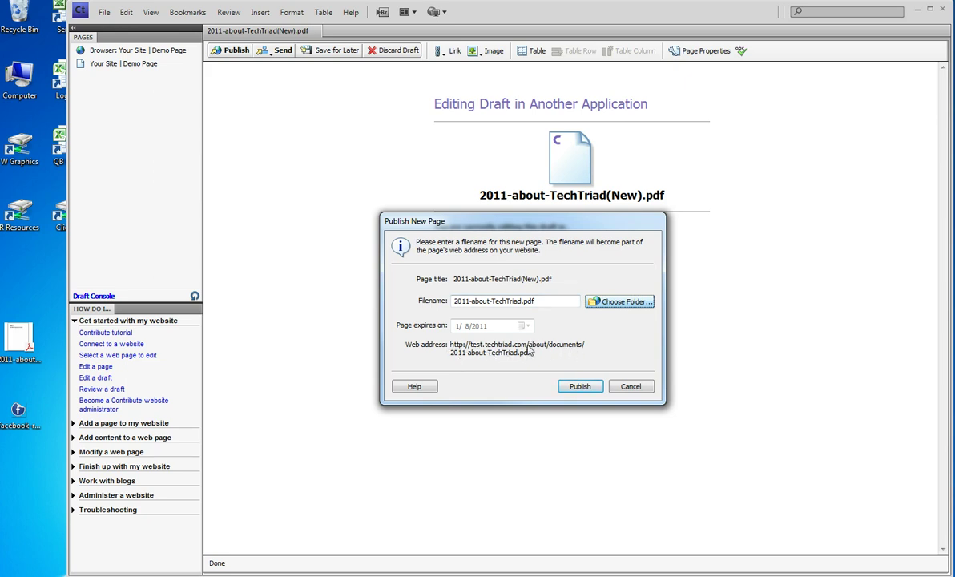
left_click(576, 387)
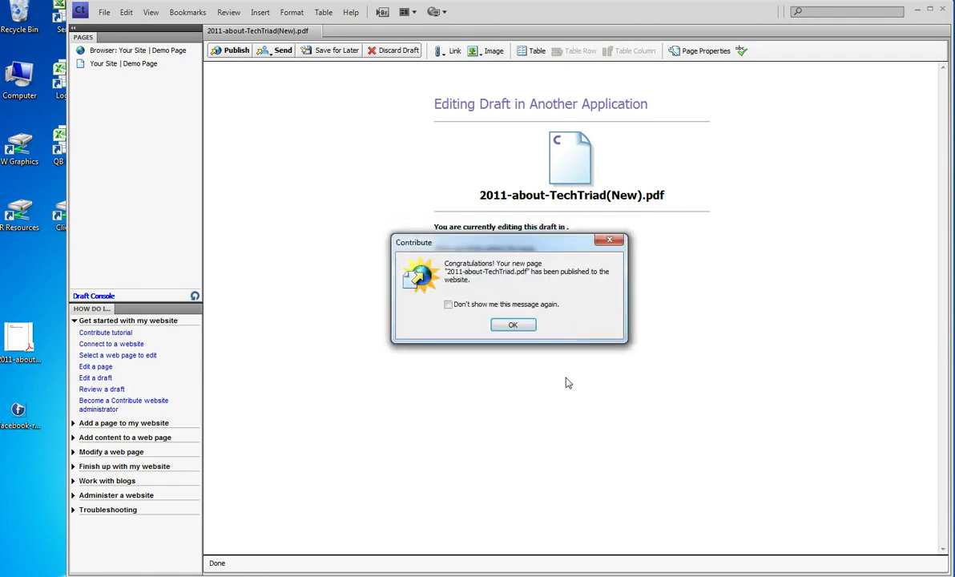
left_click(503, 324)
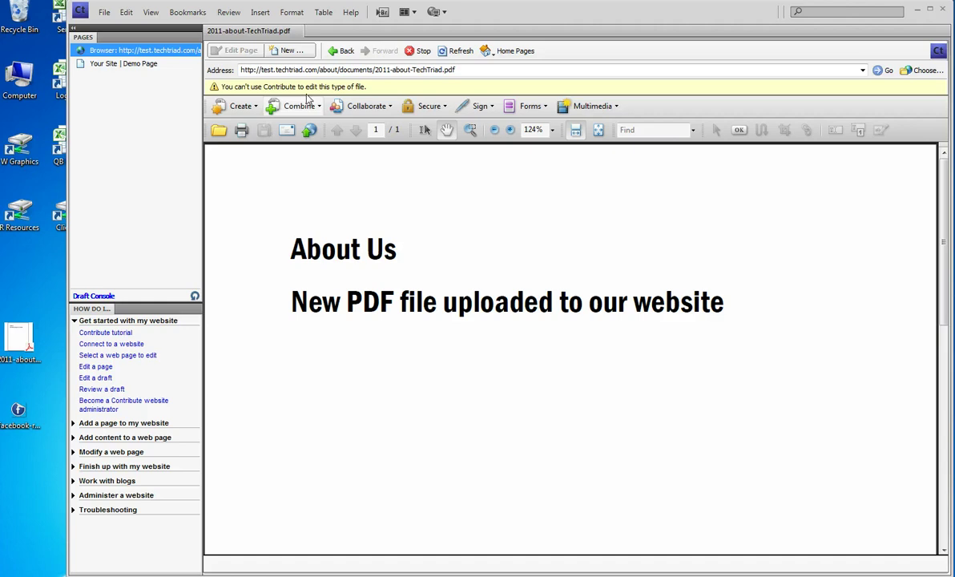
Return to the About Us page and discard its unpublished draft.
left_click(340, 51)
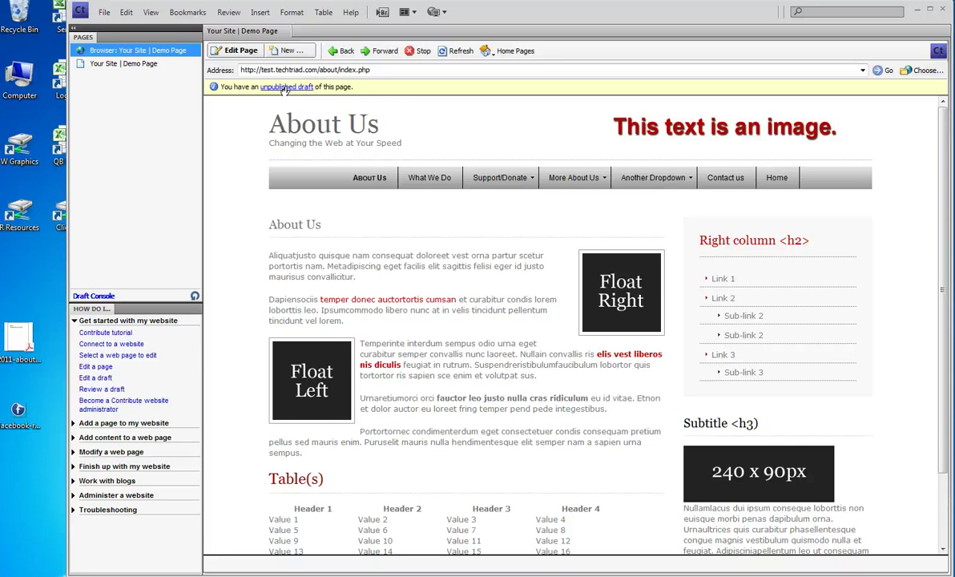
left_click(286, 88)
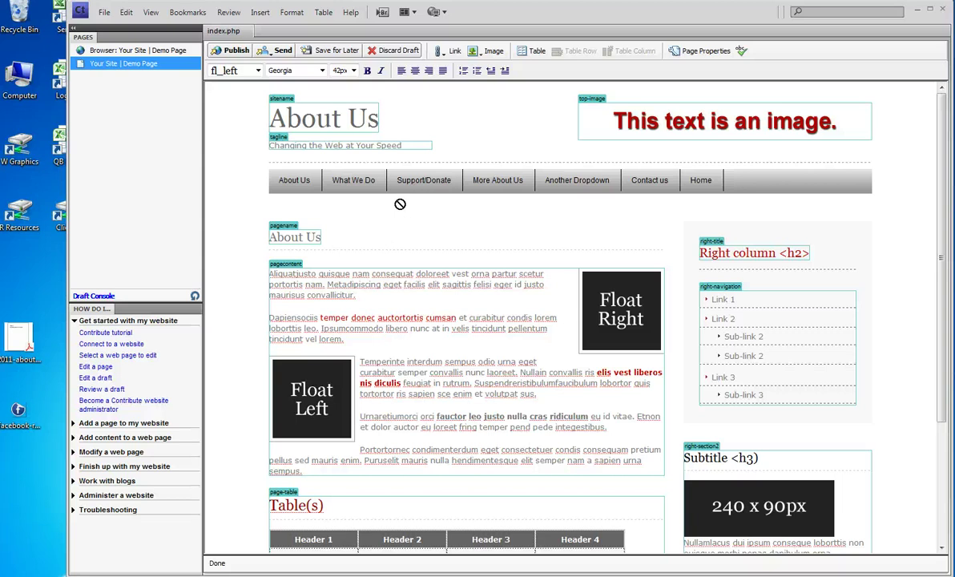
left_click(373, 53)
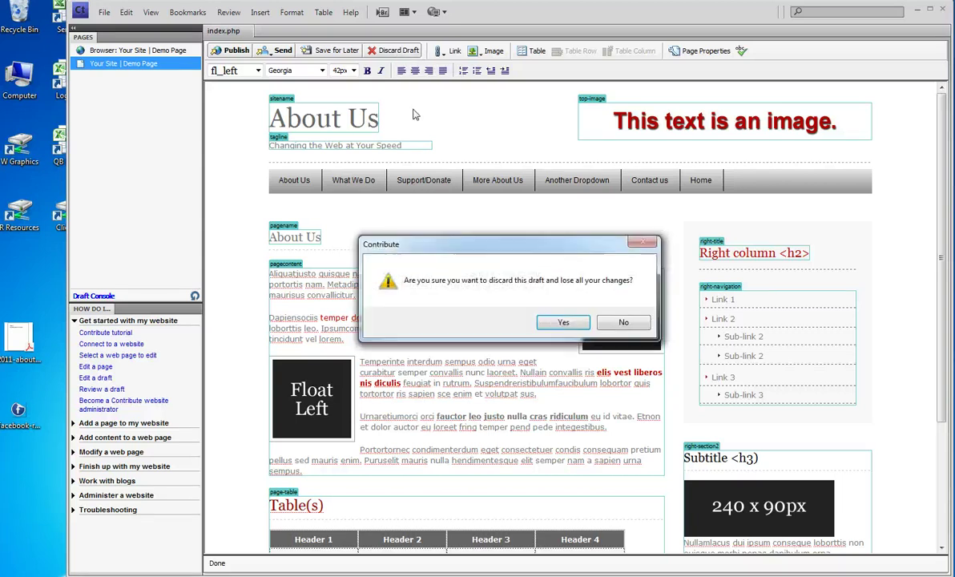
left_click(561, 323)
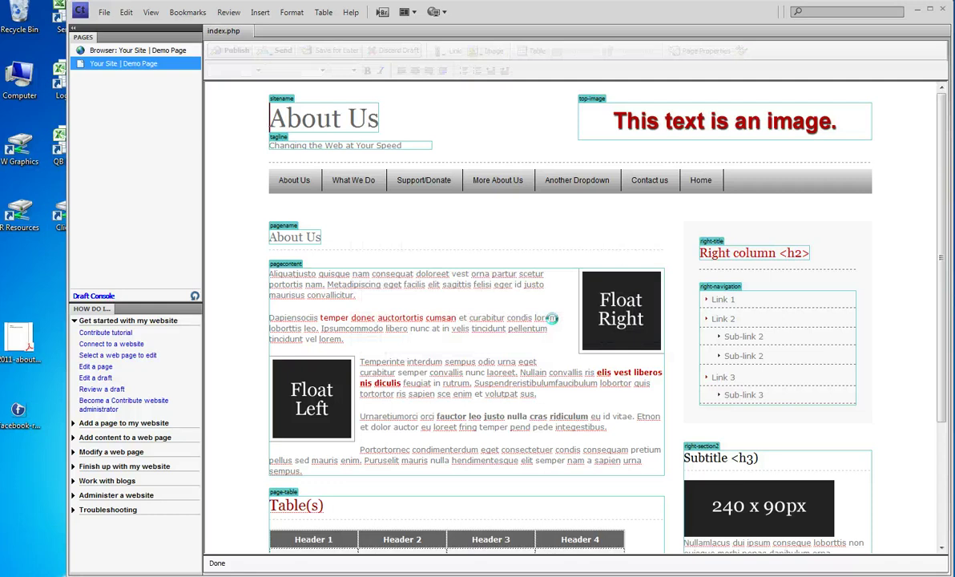